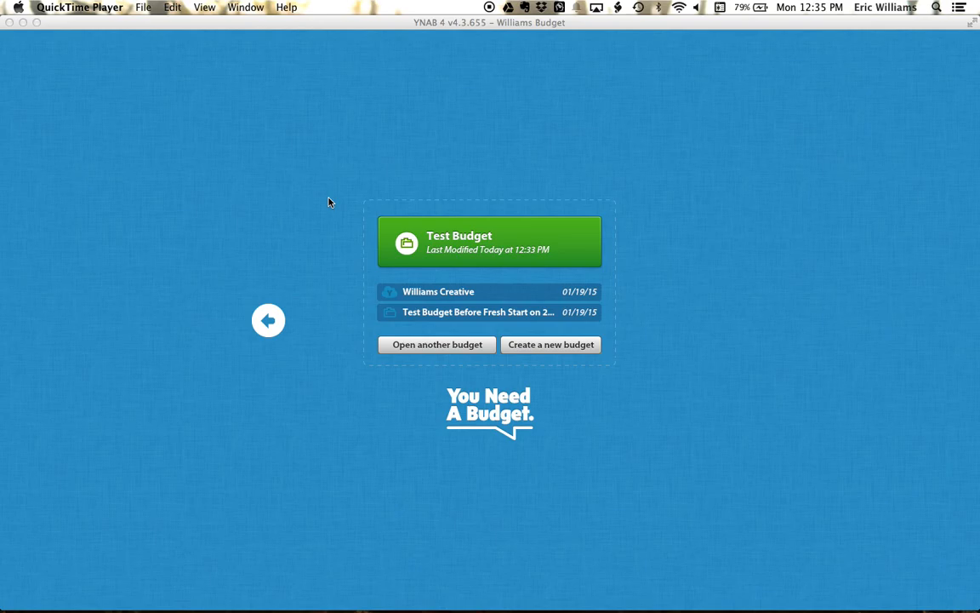
Open the Test Budget and display its monthly budget categories
click(478, 237)
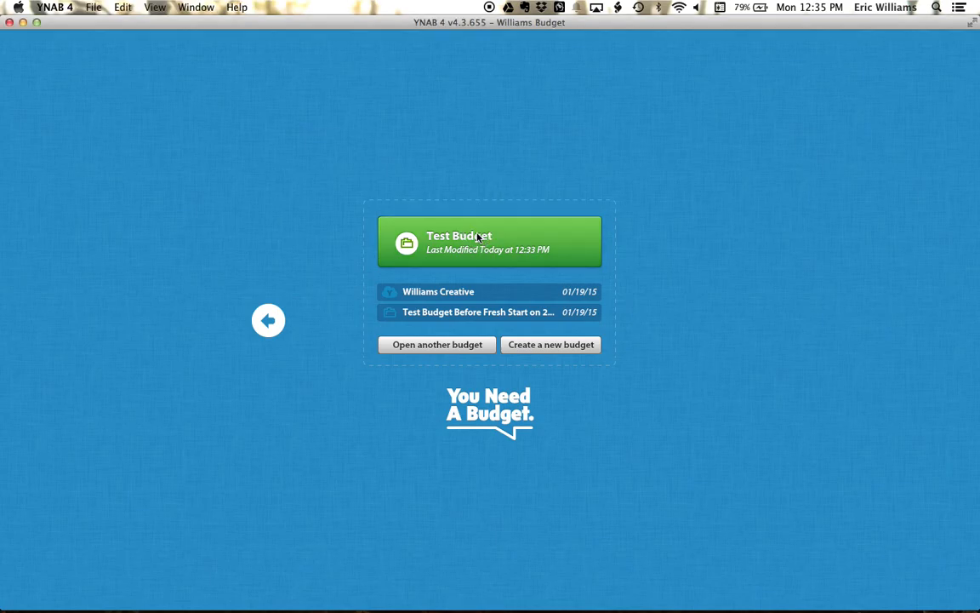
click(478, 238)
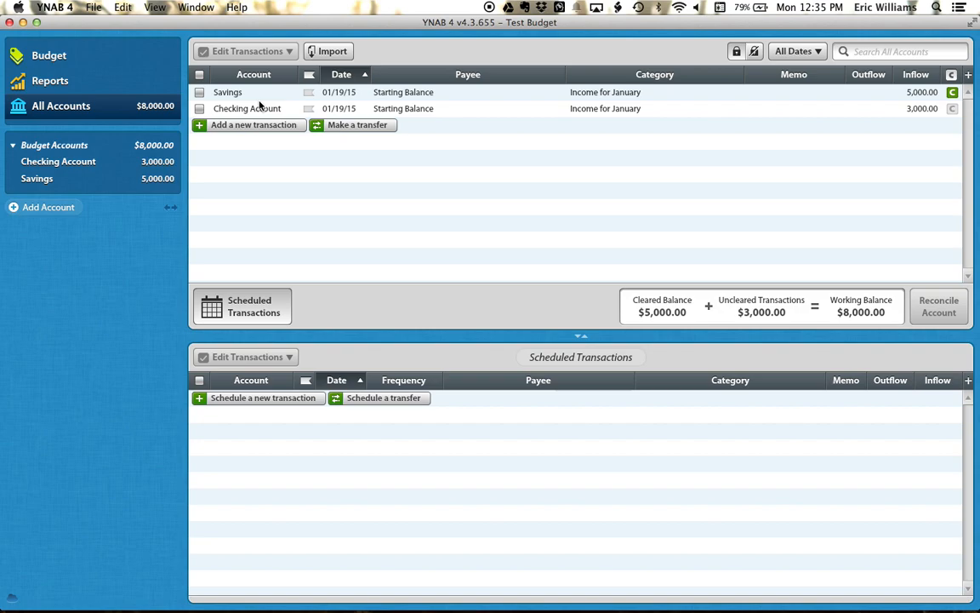
click(62, 58)
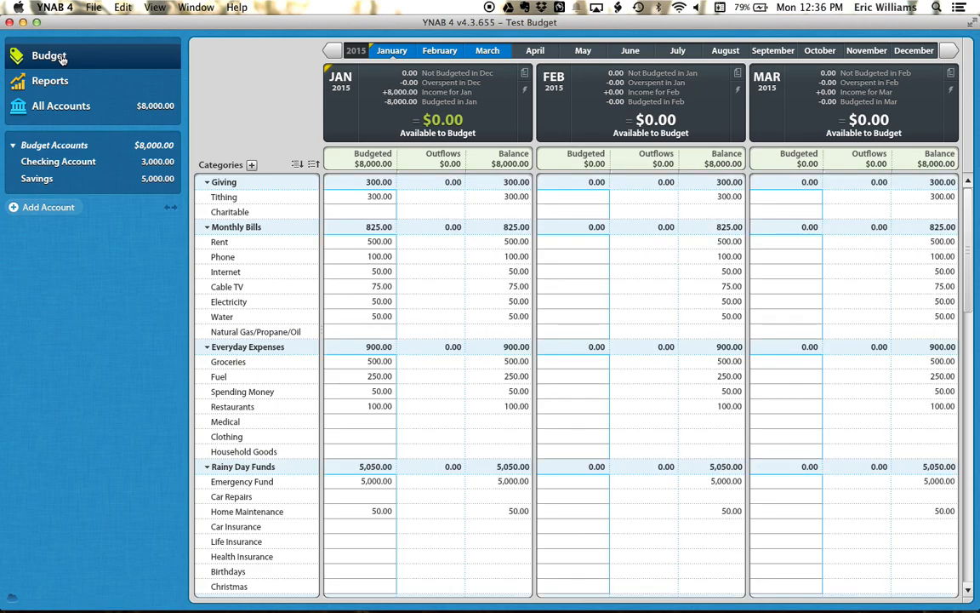
click(379, 199)
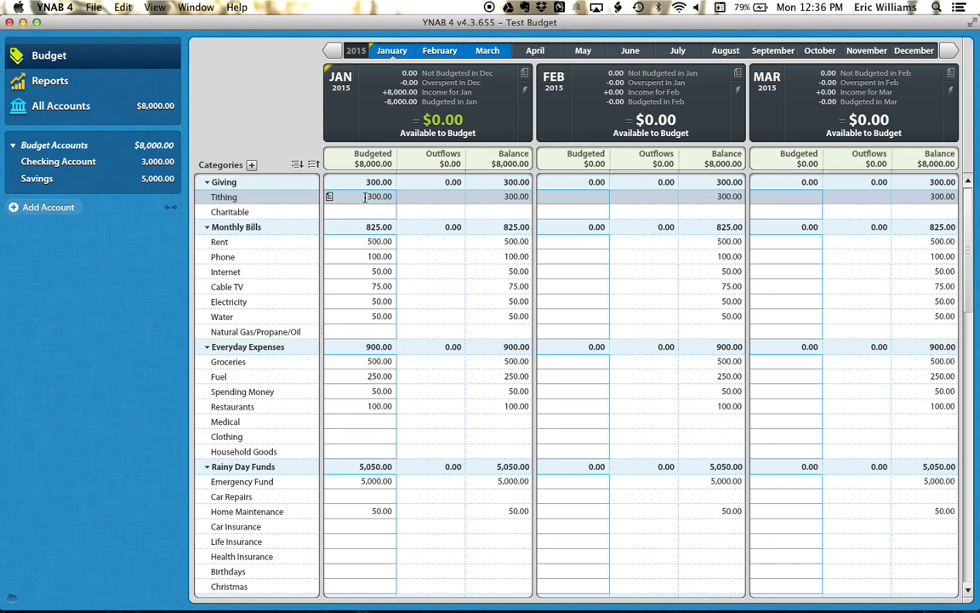
click(358, 197)
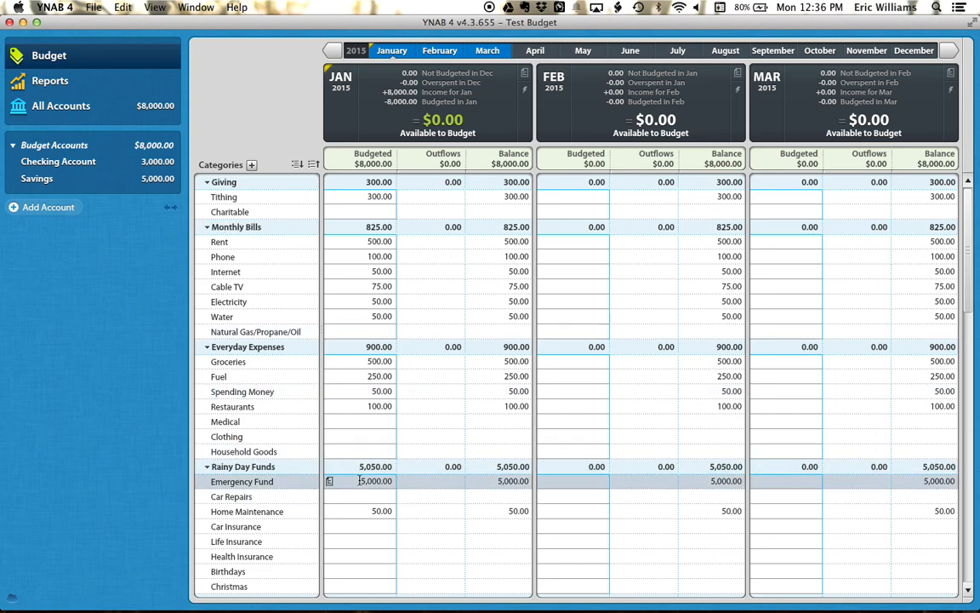
Set January's budgeted amount for Rent to 400
click(354, 243)
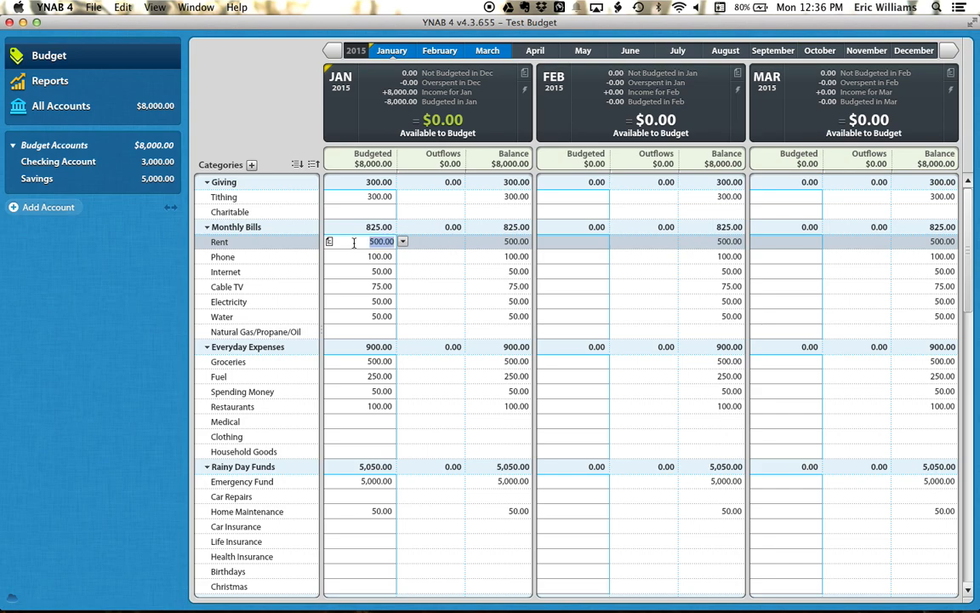
text(400)
key(Return)
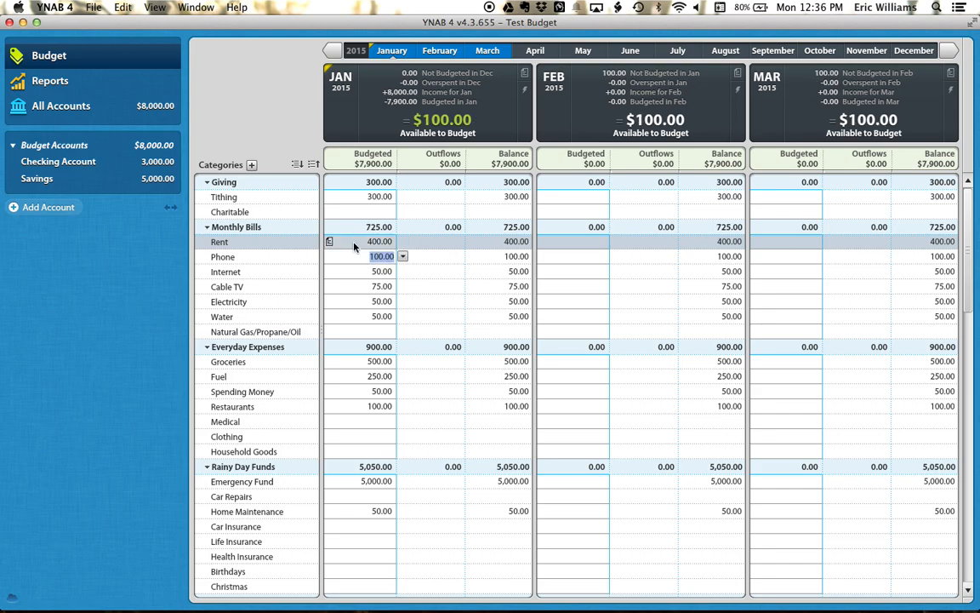
Set January's budgeted amount for Rent back to 500
click(357, 242)
click(358, 241)
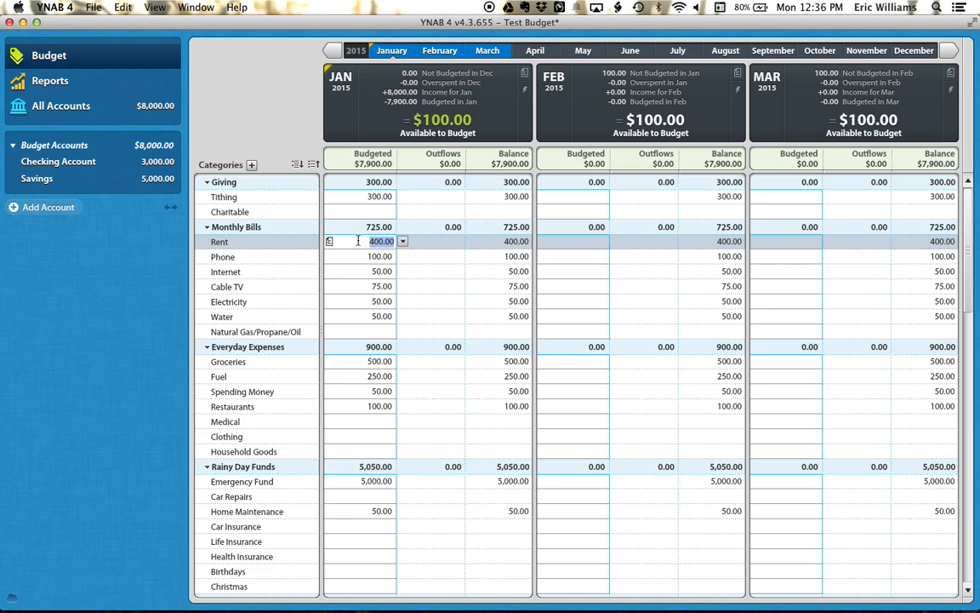
text(500)
key(Return)
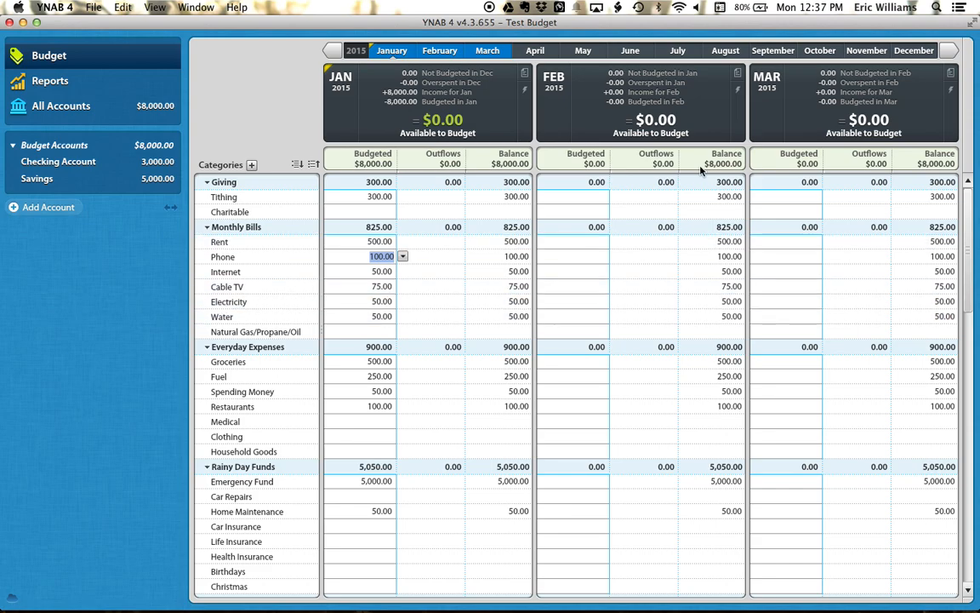
Fill all empty February budget cells with the budget values used last month
click(737, 92)
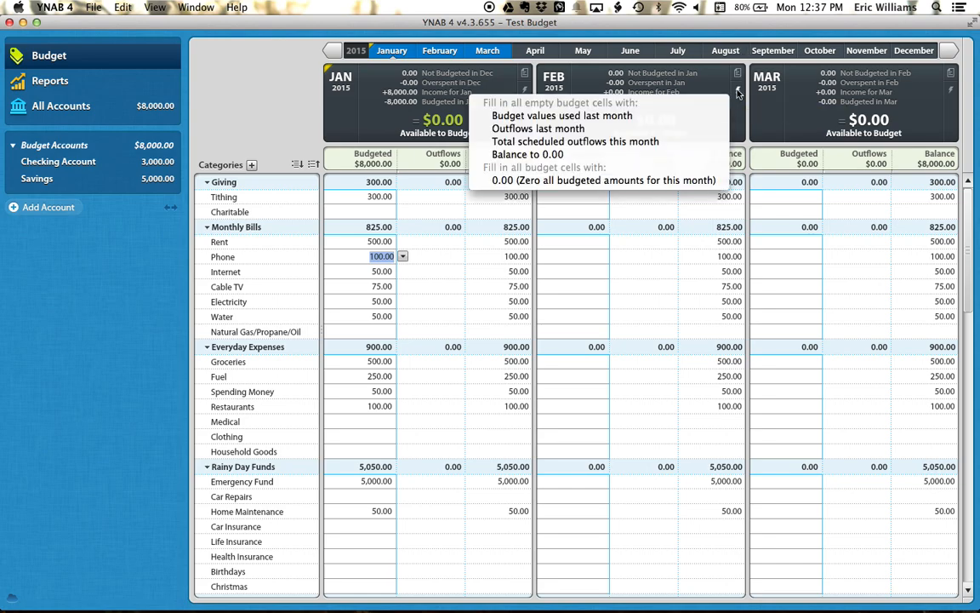
click(612, 117)
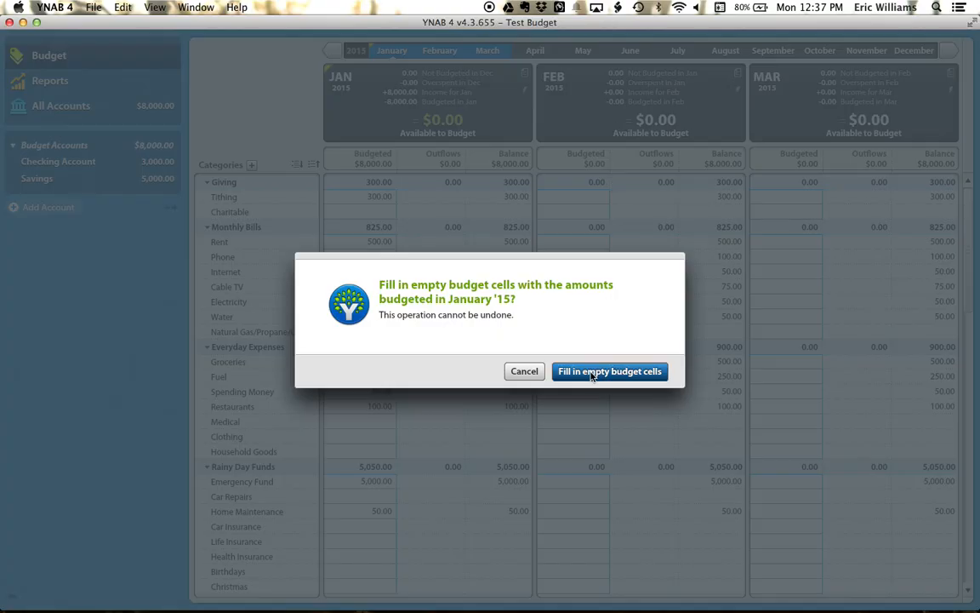
click(609, 372)
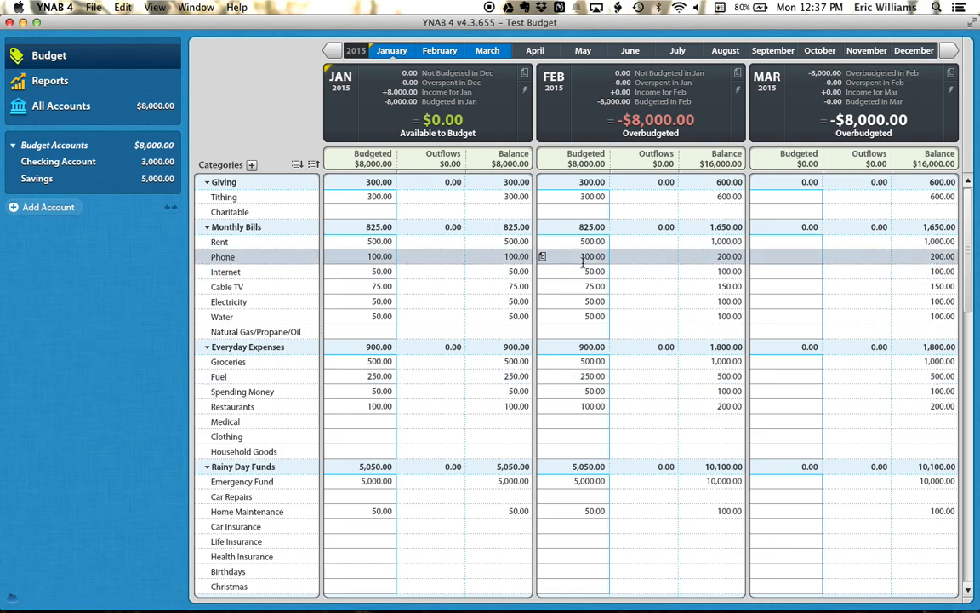
Clear February's budgeted amount for the Emergency Fund under Rainy Day Funds
click(568, 481)
click(569, 481)
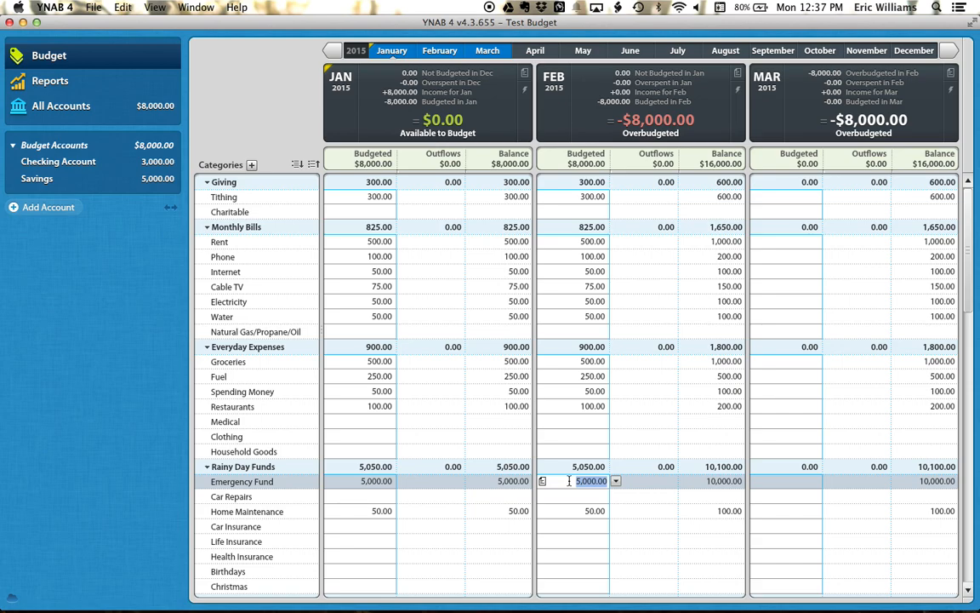
key(BackSpace)
key(Return)
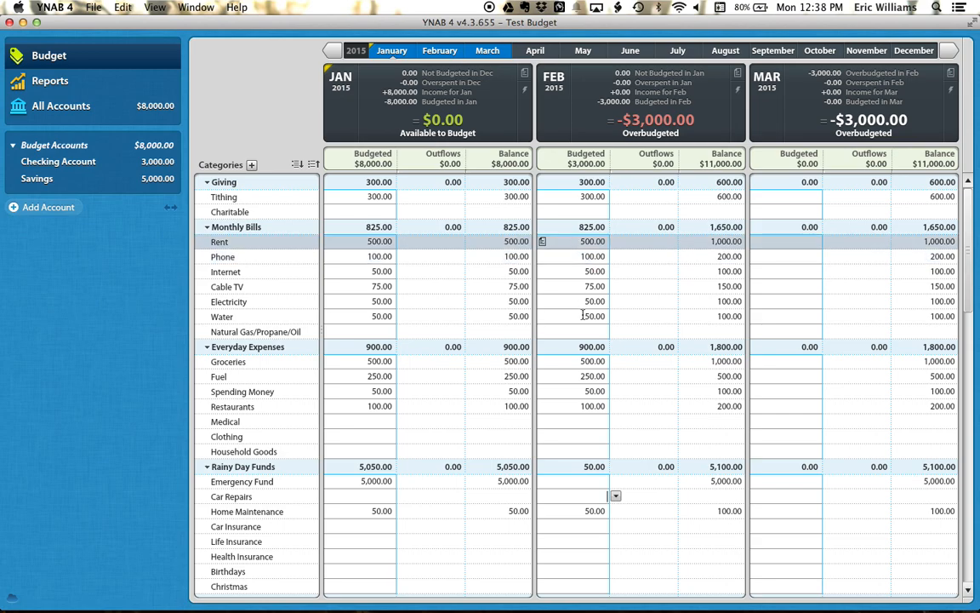
Reduce February's budgeted amount for Groceries by 50 to 450
click(574, 361)
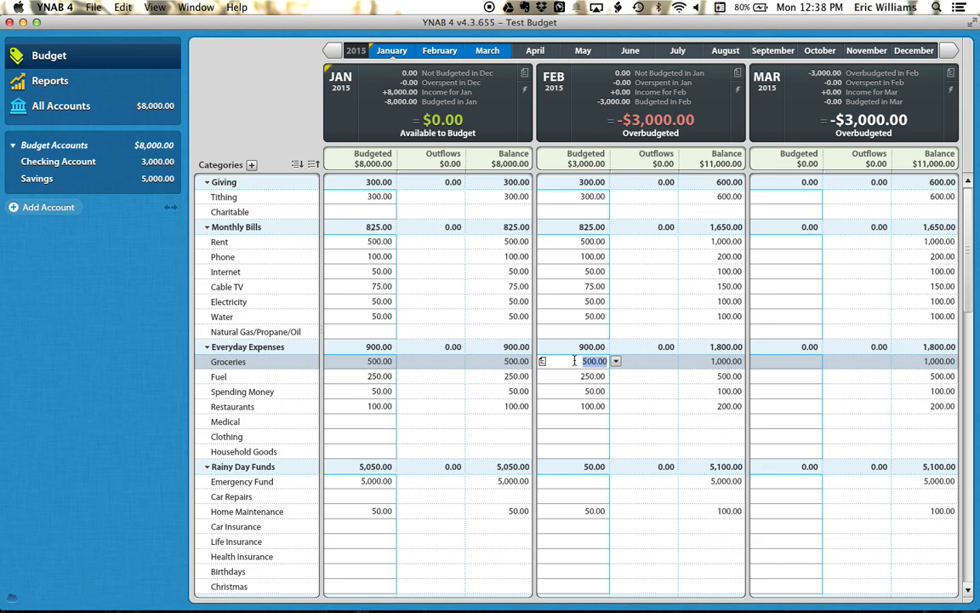
key(plus)
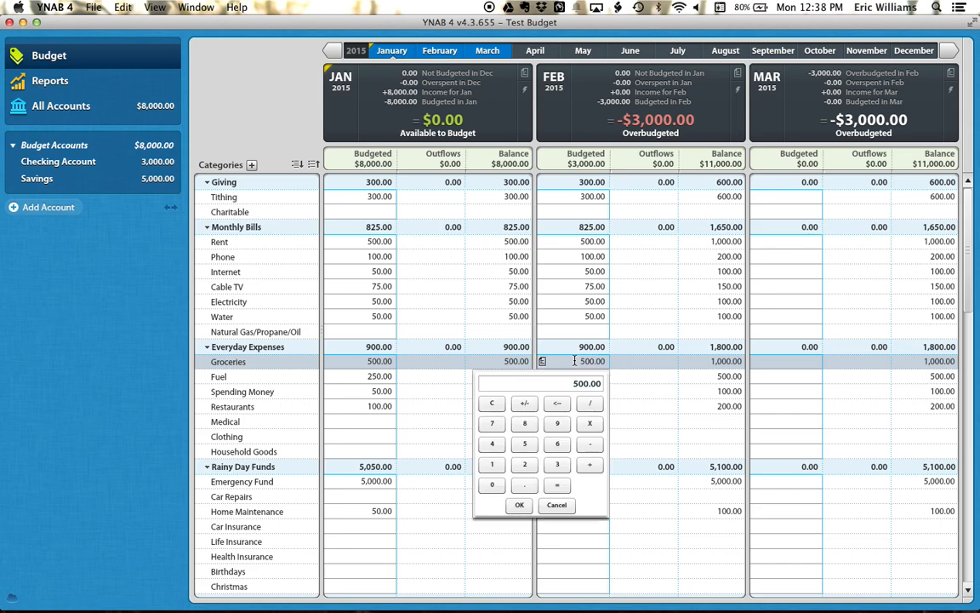
text(50)
key(Return)
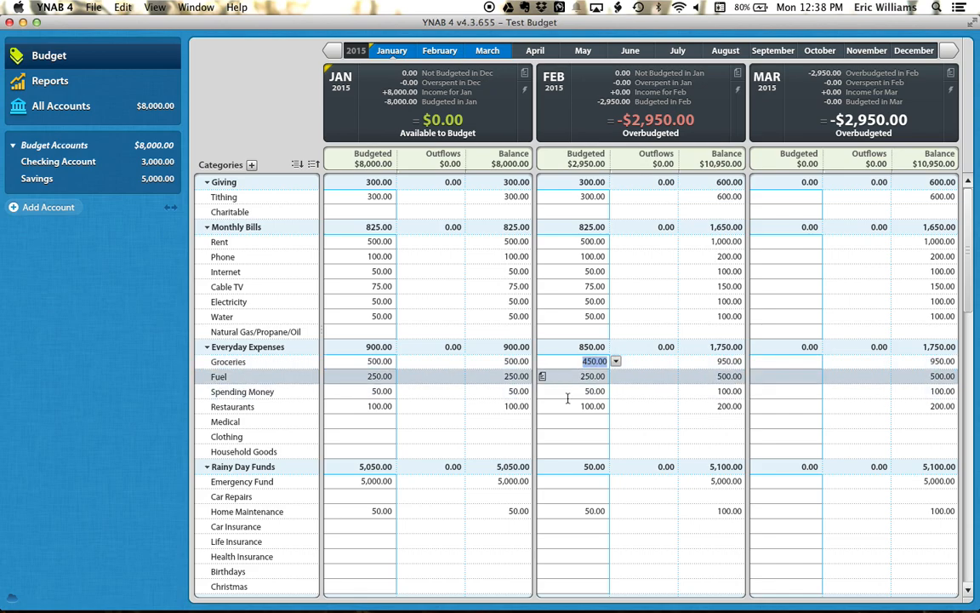
Budget 50 for Christmas in February under Rainy Day Funds
scroll(567, 421, down, 3)
scroll(567, 466, down, 3)
click(566, 480)
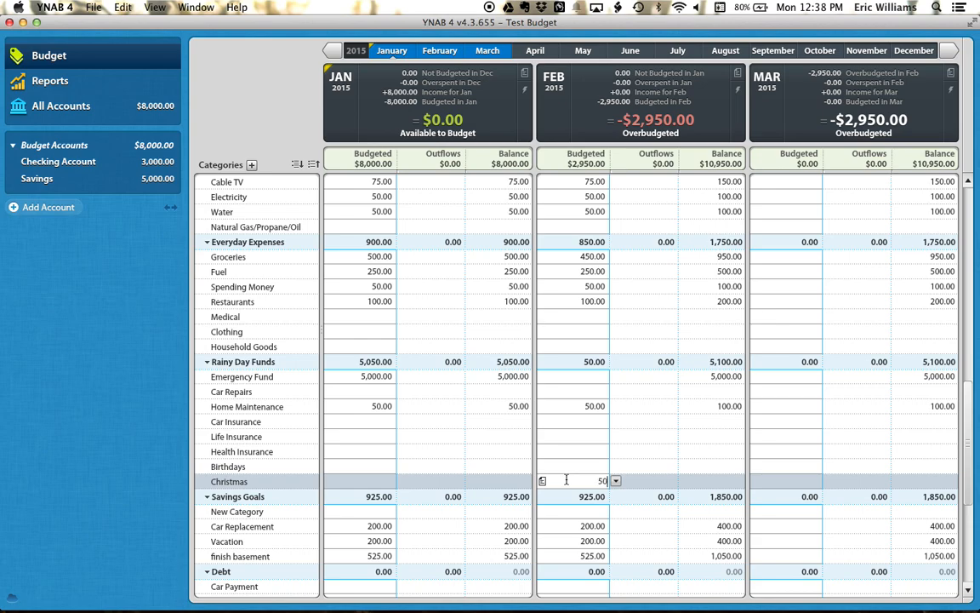
text(50)
key(Return)
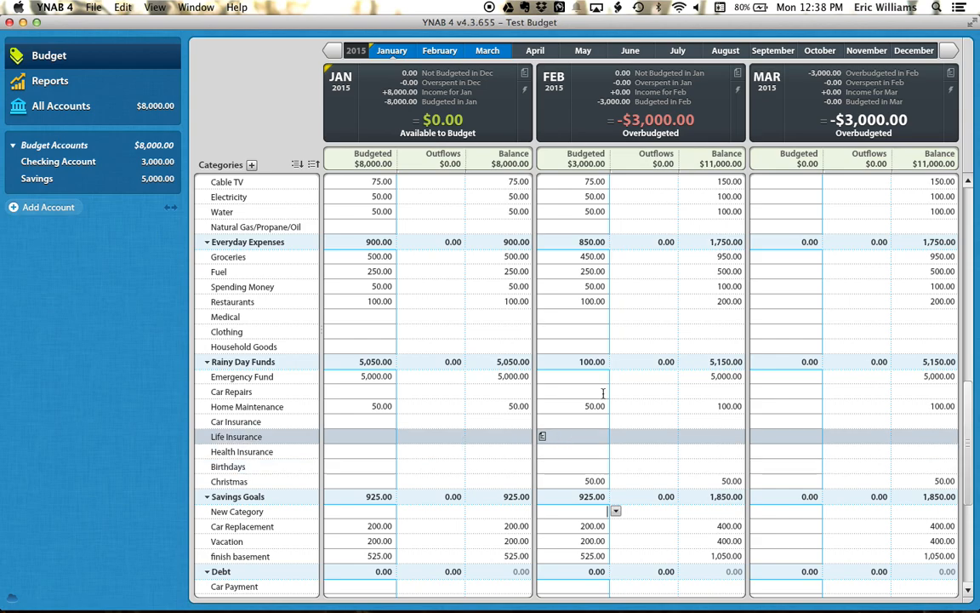
Clear February's budgeted amount for finish basement under Savings Goals
scroll(624, 442, down, 2)
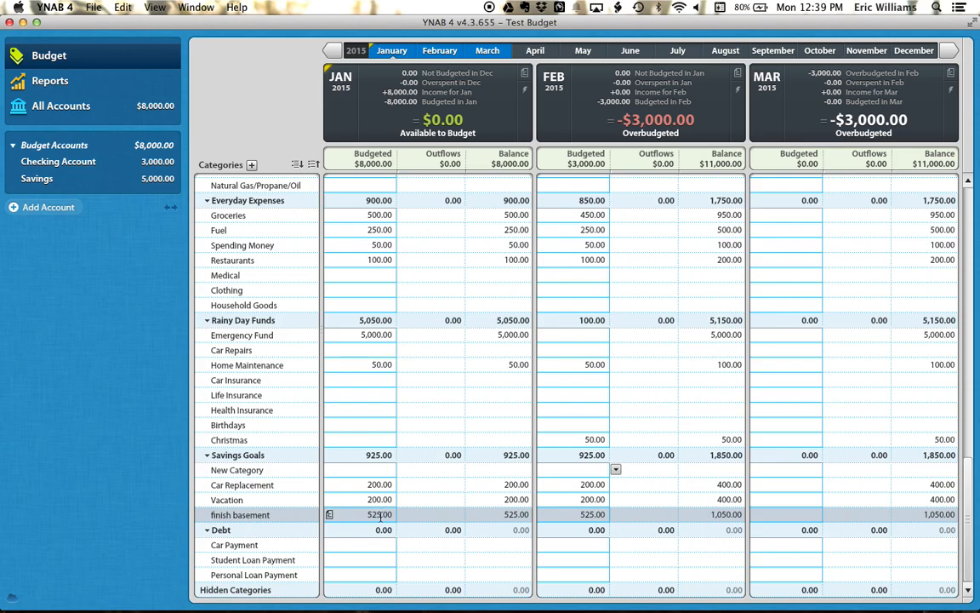
click(569, 514)
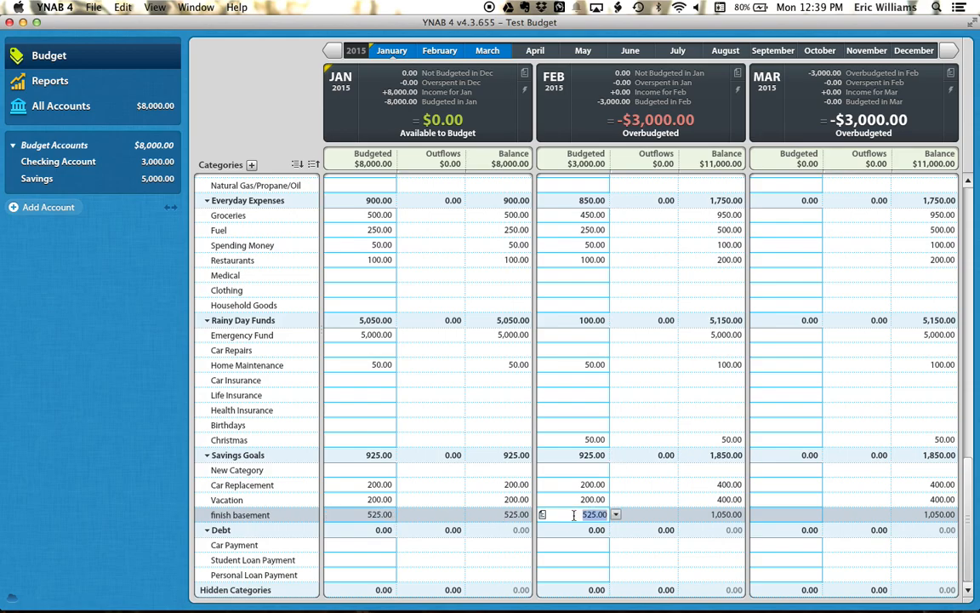
key(BackSpace)
key(Return)
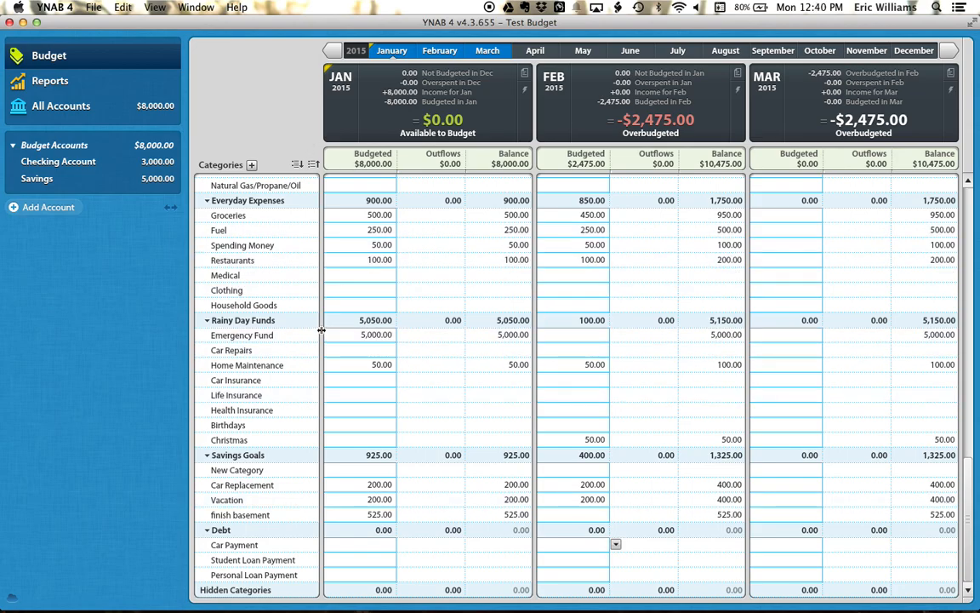
Collapse all master categories and expand them again, starting with Giving
mouse_move(321, 330)
mouse_down()
mouse_move(362, 335)
mouse_move(320, 334)
mouse_up()
click(313, 165)
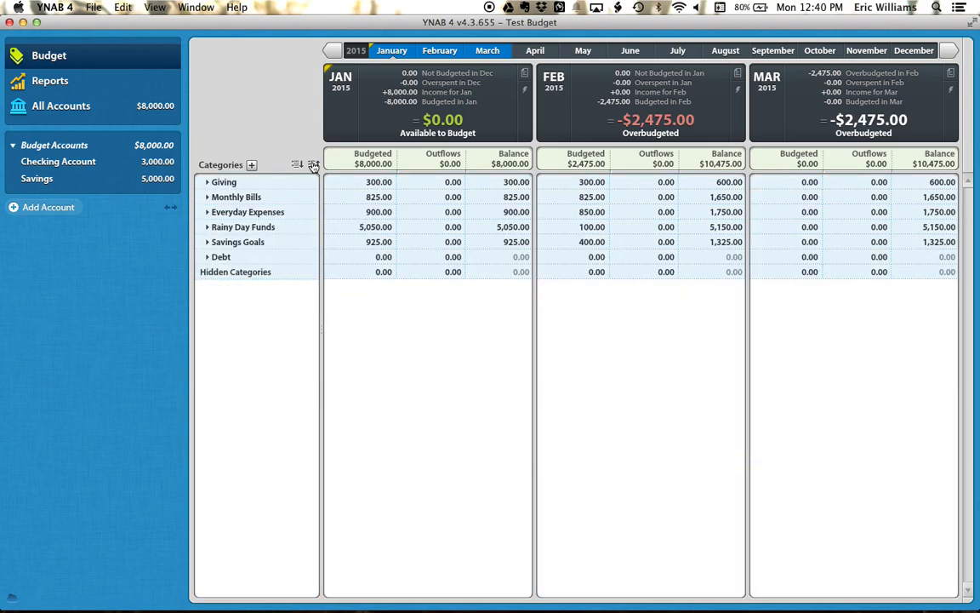
click(206, 182)
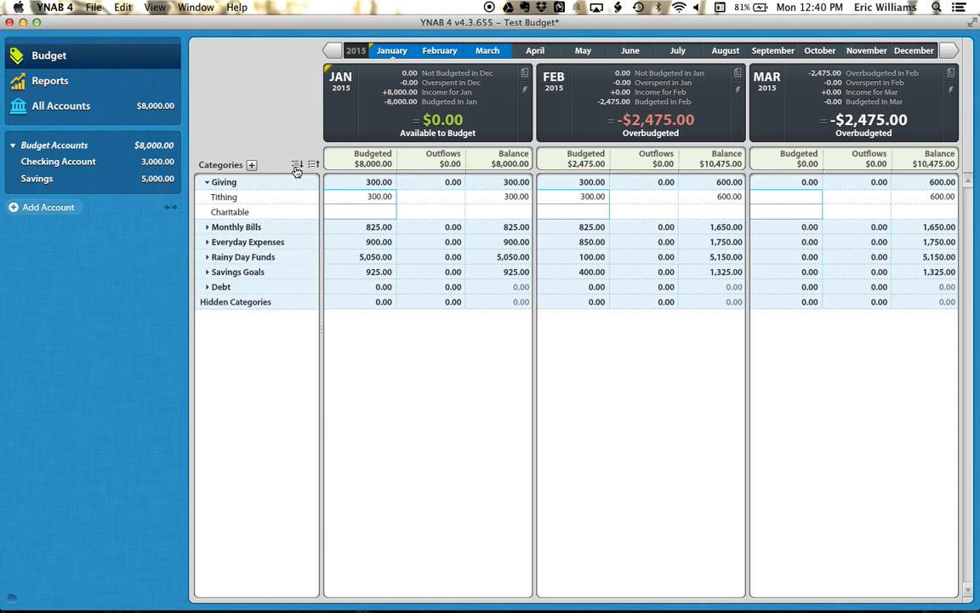
click(296, 166)
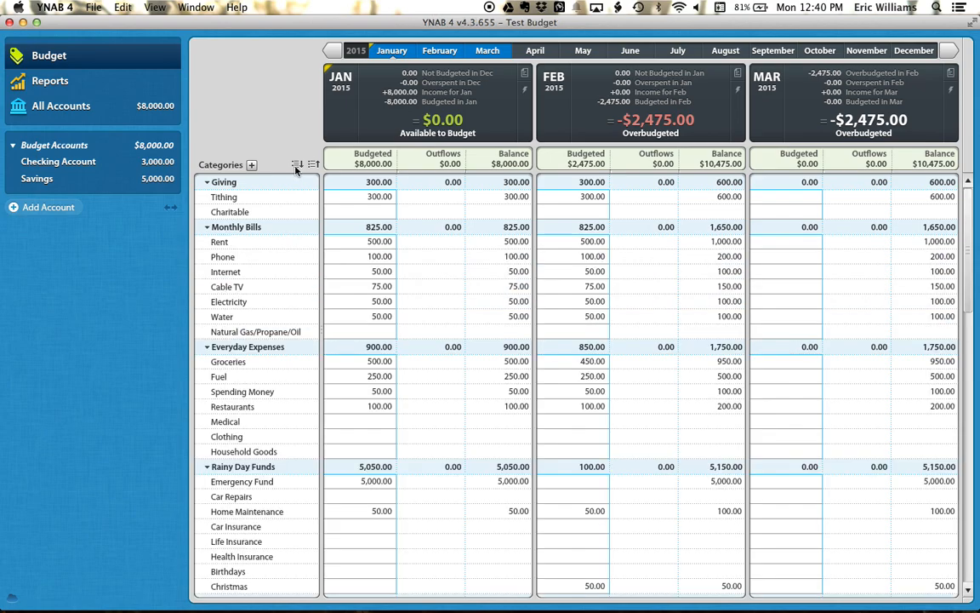
Add a master category named New Master Category and a category named New Category inside it
click(252, 166)
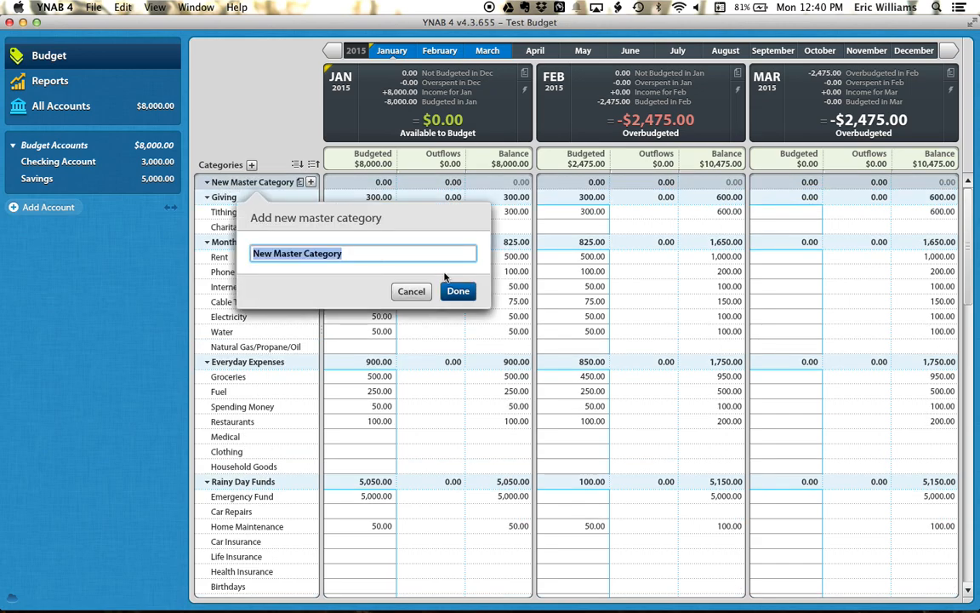
click(457, 290)
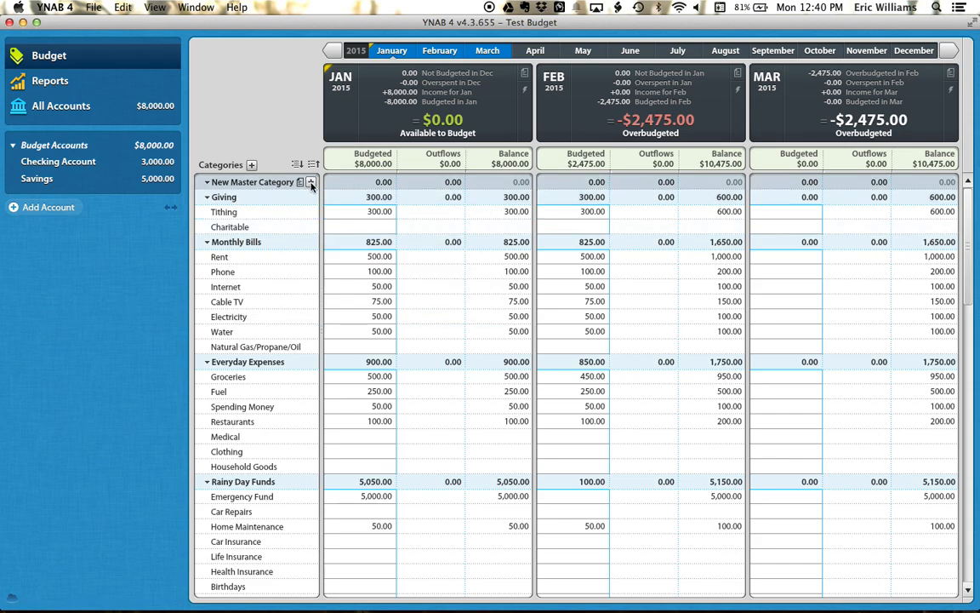
click(312, 185)
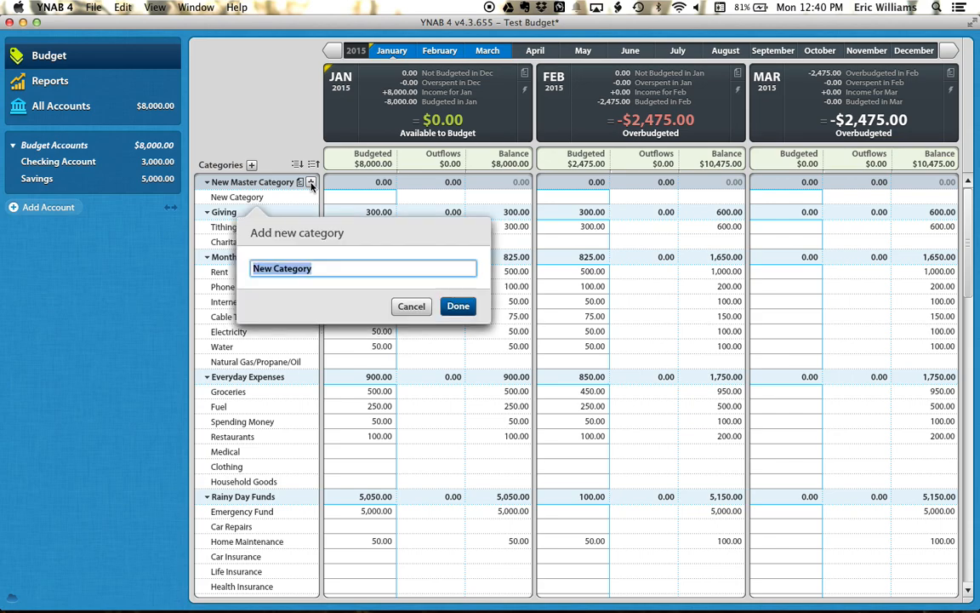
click(457, 305)
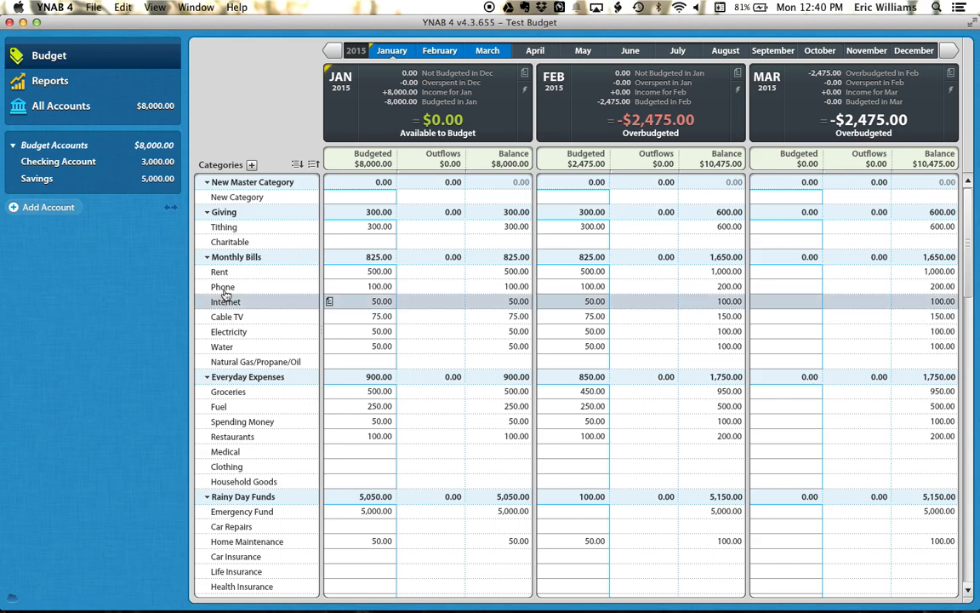
Move the Phone category above Rent in Monthly Bills
drag(225, 287, 223, 271)
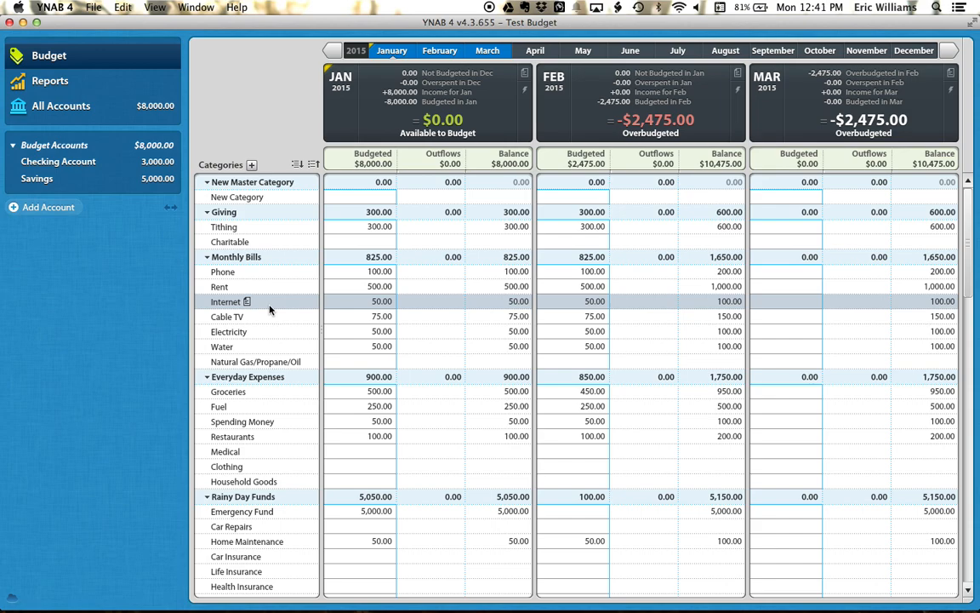
Record a Paycheck transaction in Checking Account dated 01/19/15, categorized as Income for February, with an inflow of 3000
click(82, 109)
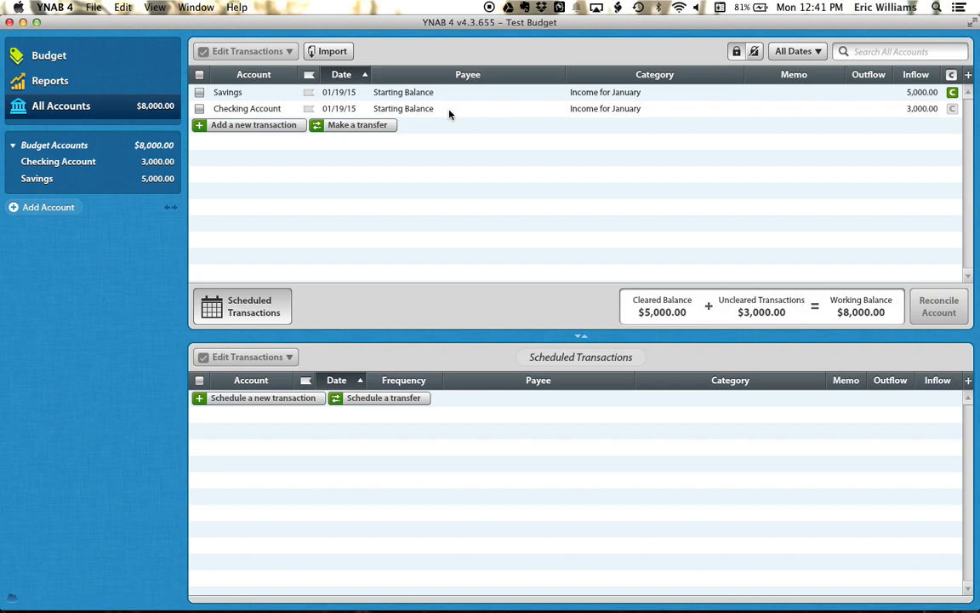
click(241, 128)
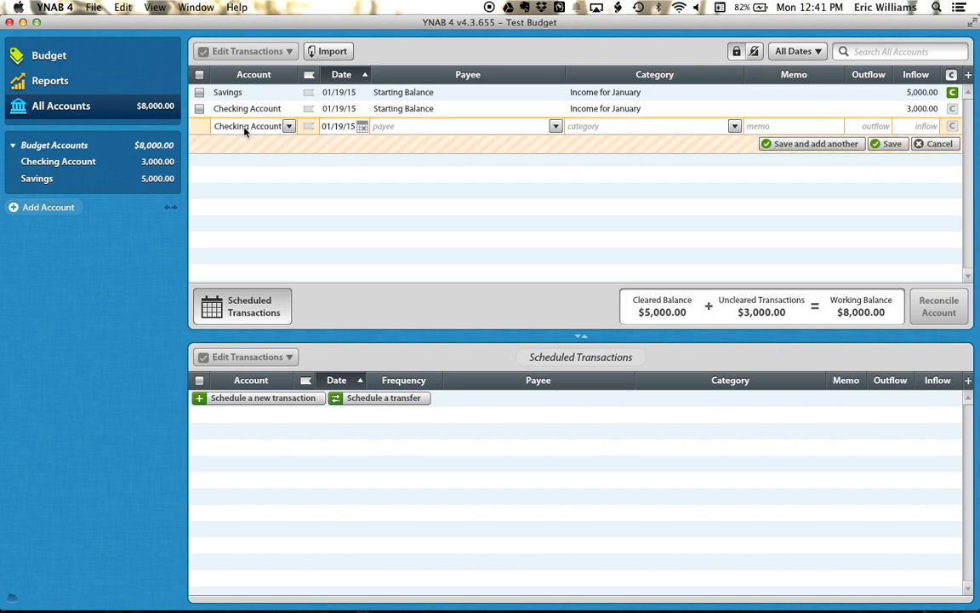
click(392, 123)
text(Paycheck)
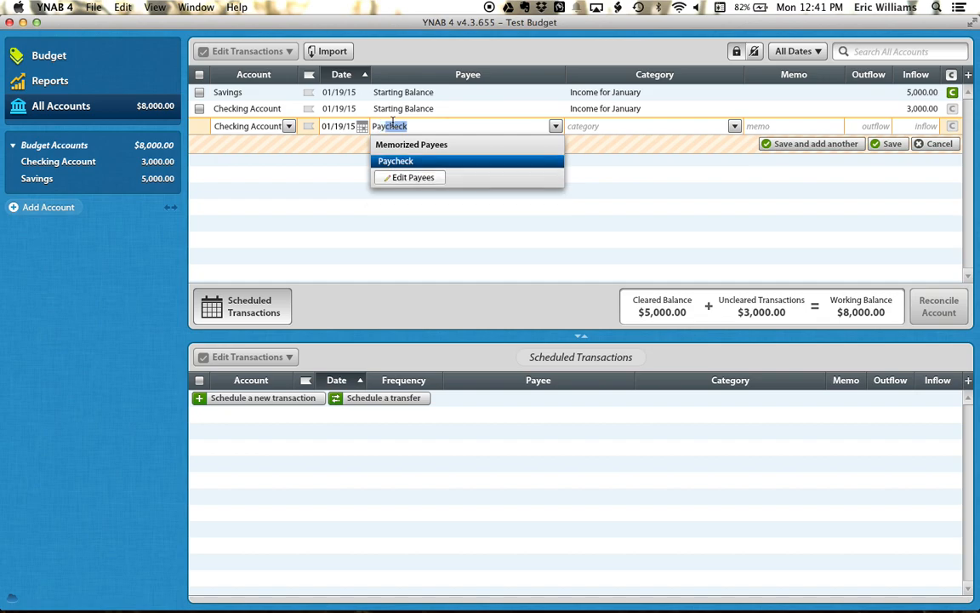
key(Tab)
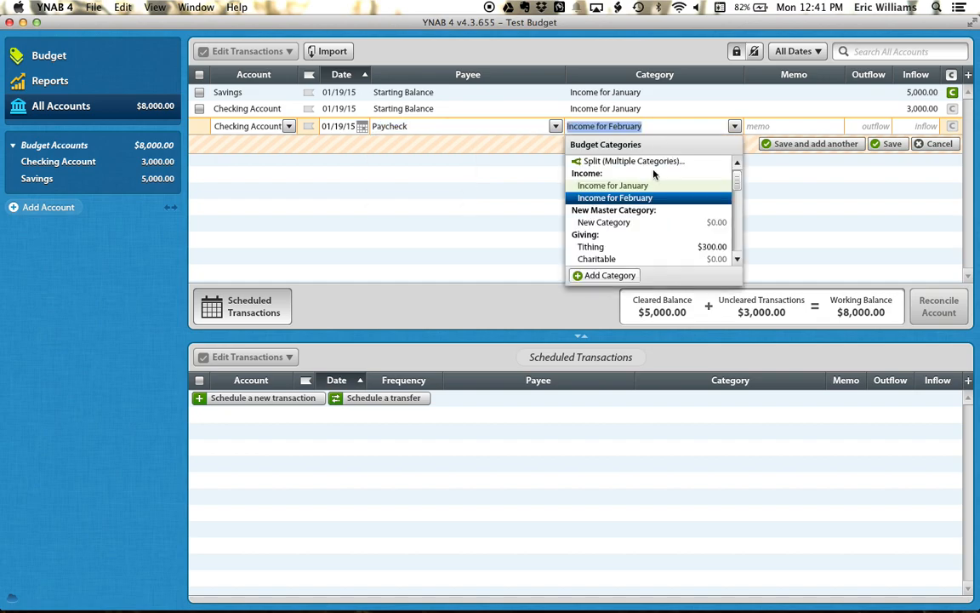
click(638, 199)
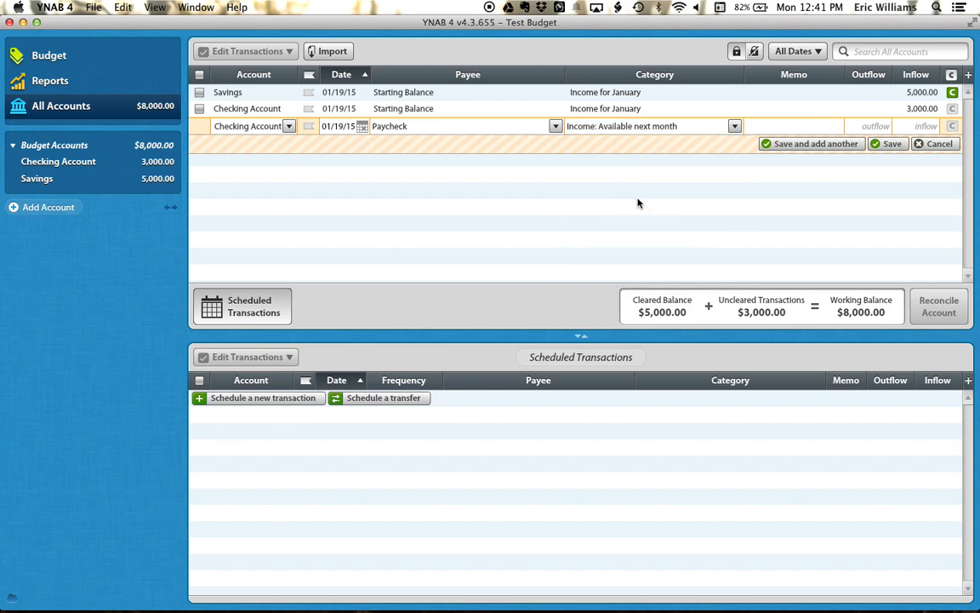
click(917, 126)
text(3000)
key(Return)
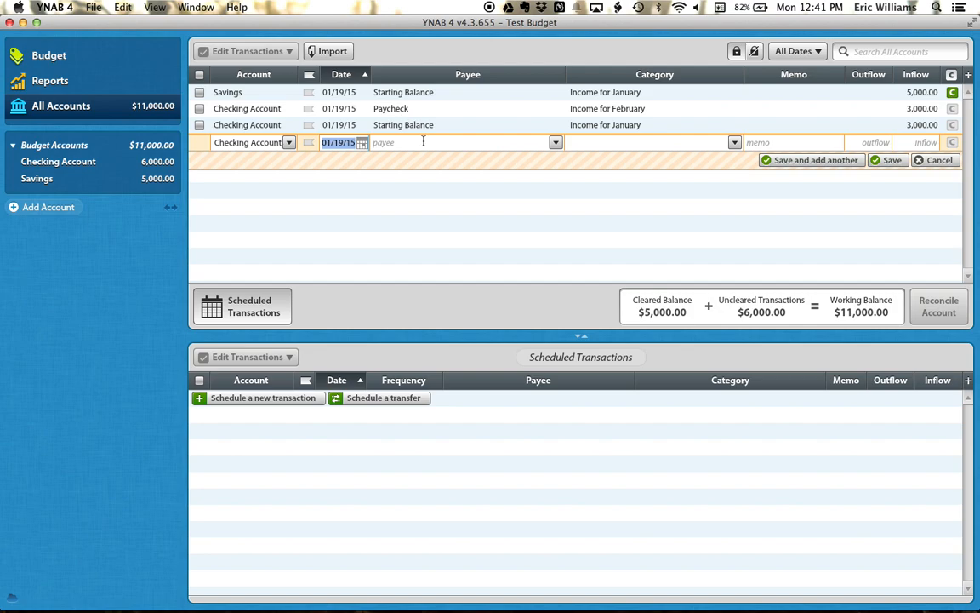
click(390, 142)
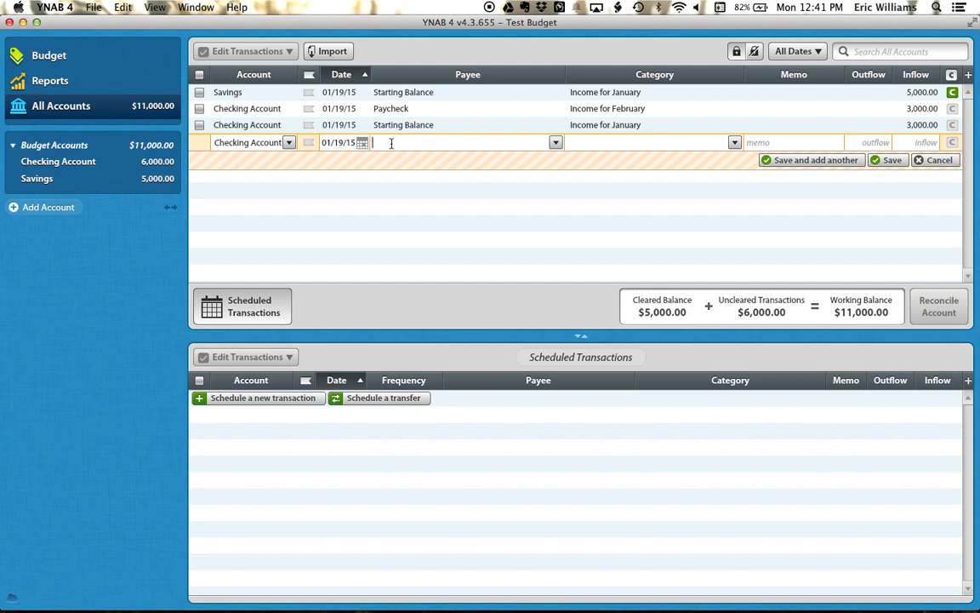
text(paycheck)
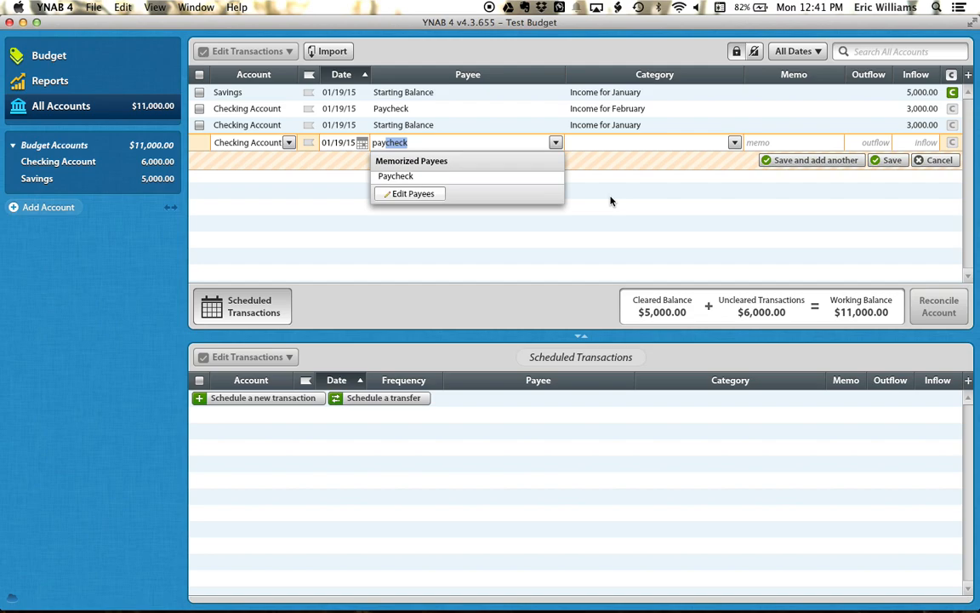
key(Tab)
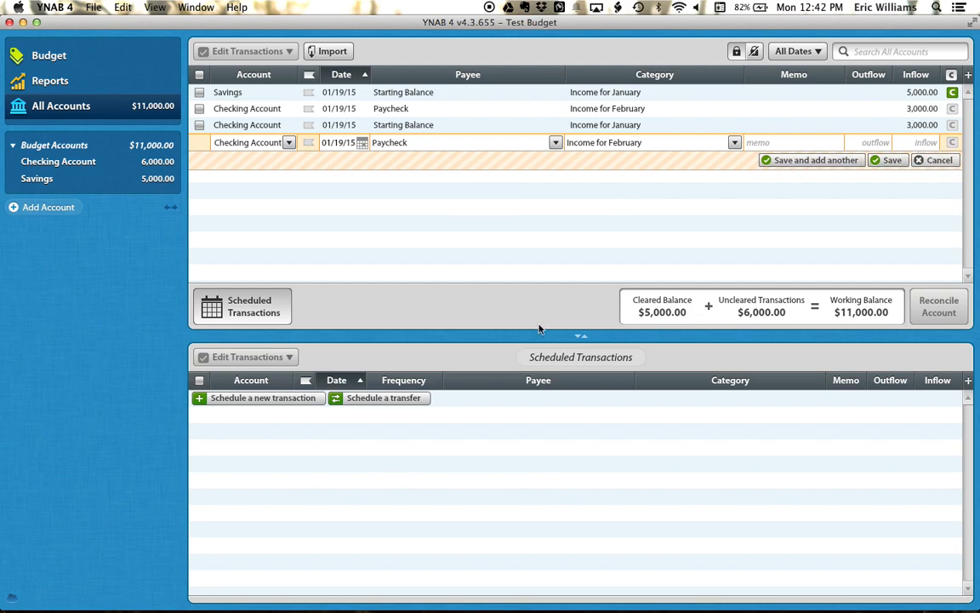
key(Escape)
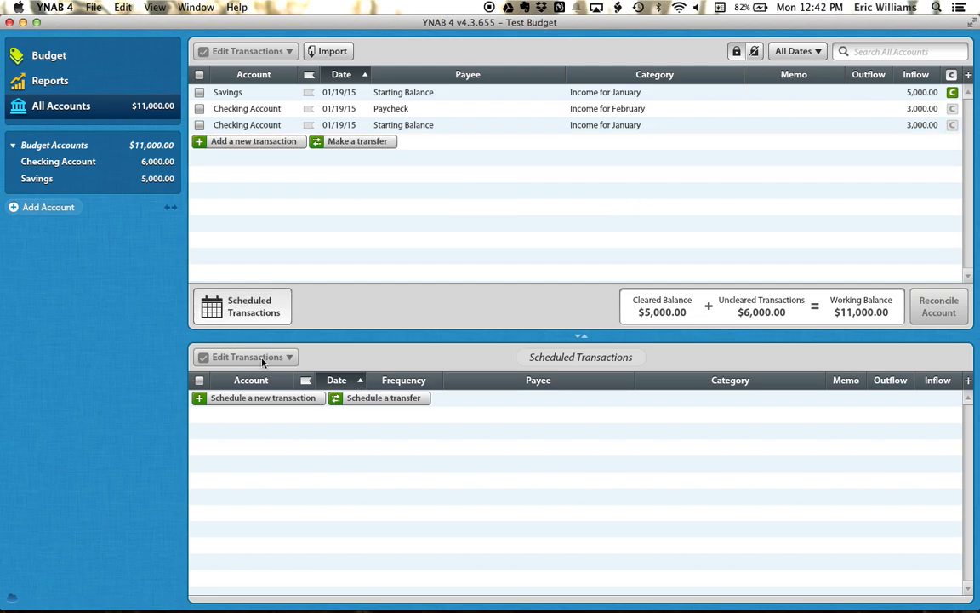
Start a scheduled transaction in Checking Account dated 01/22/15 with a Monthly frequency
click(232, 400)
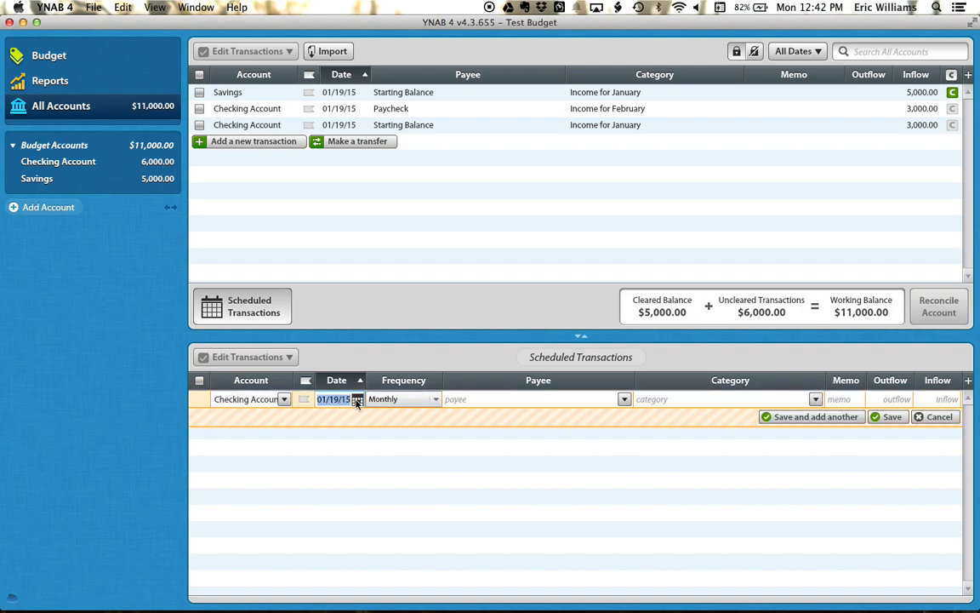
click(358, 400)
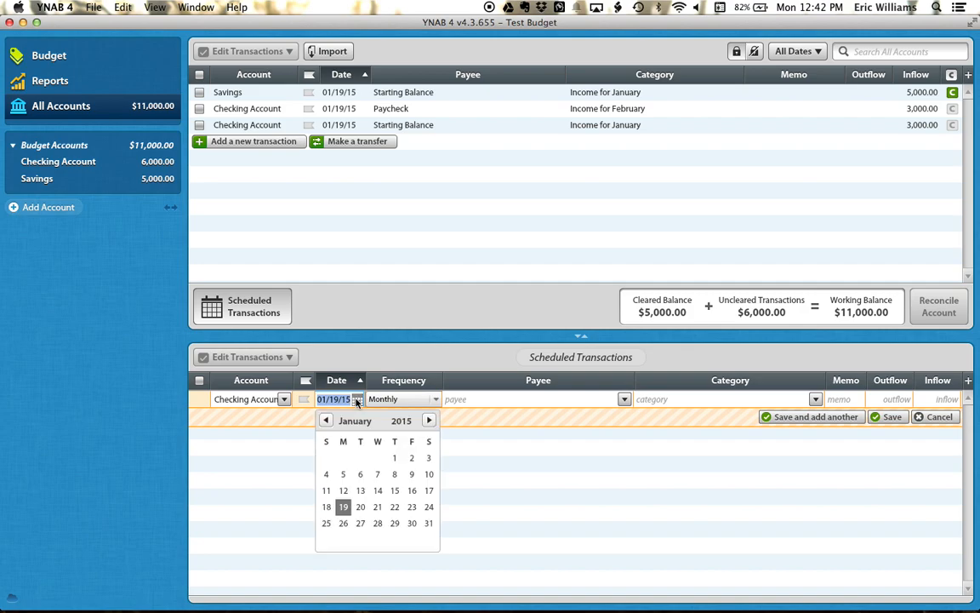
click(394, 506)
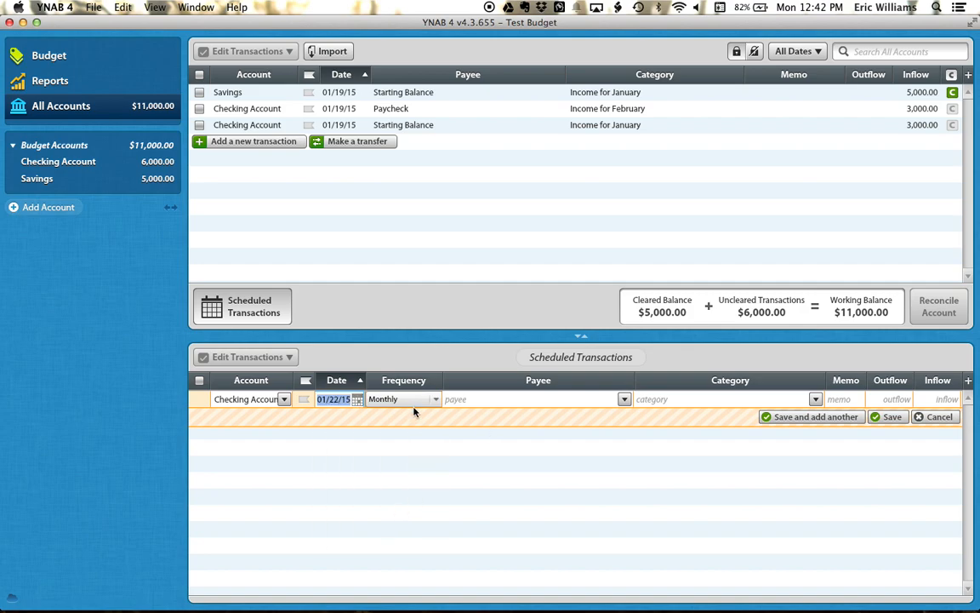
click(435, 402)
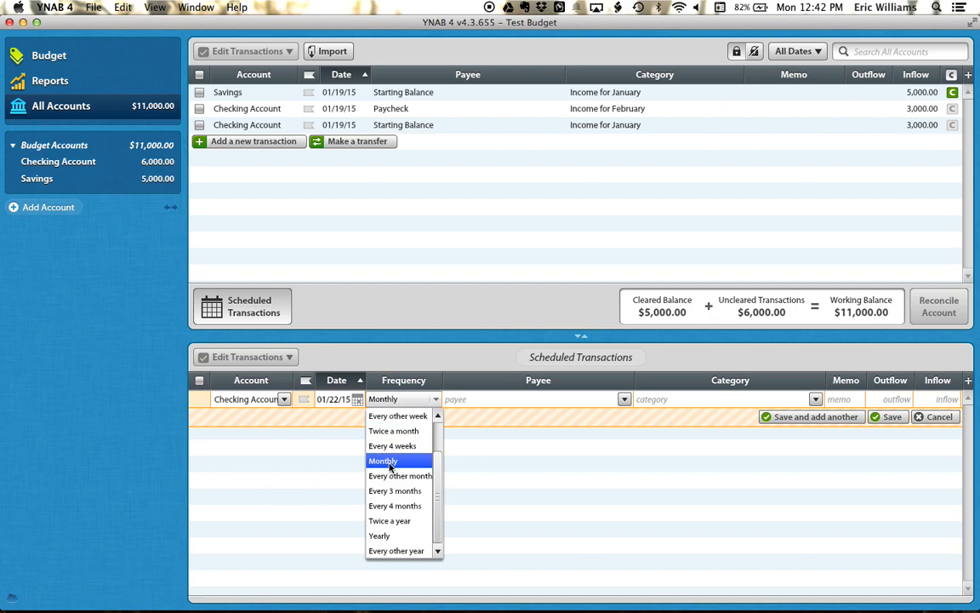
click(390, 463)
Complete the scheduled transaction with payee electric company, category Monthly Bills: Electricity and an outflow of 50, and save it
click(460, 396)
text(Elec)
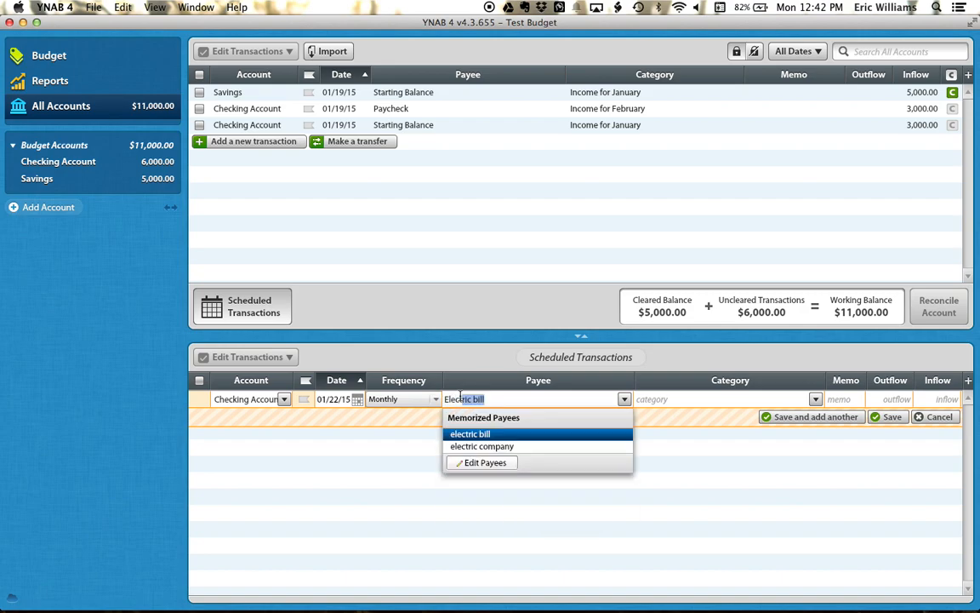
text(tric company)
key(Tab)
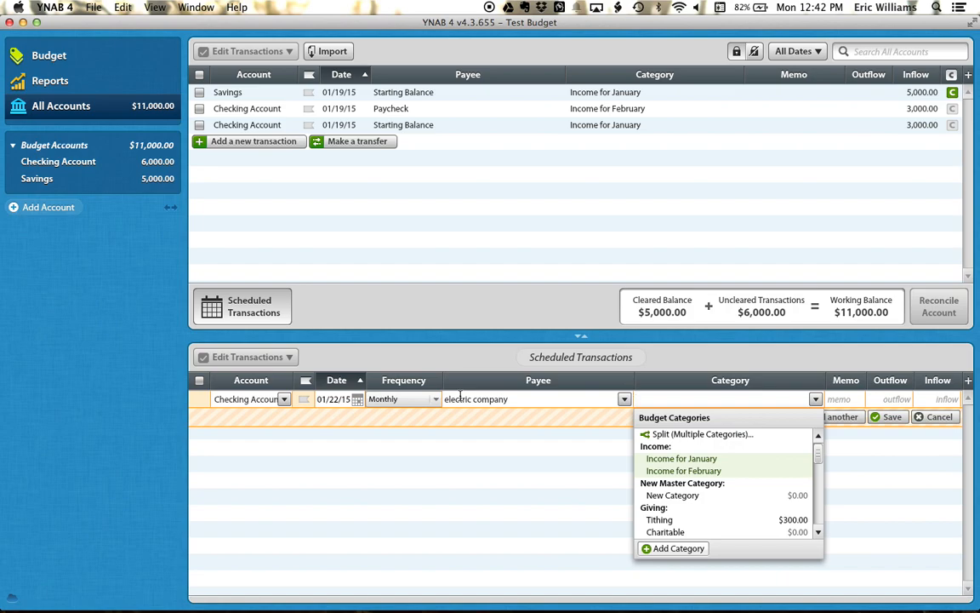
text(electricity)
key(Tab)
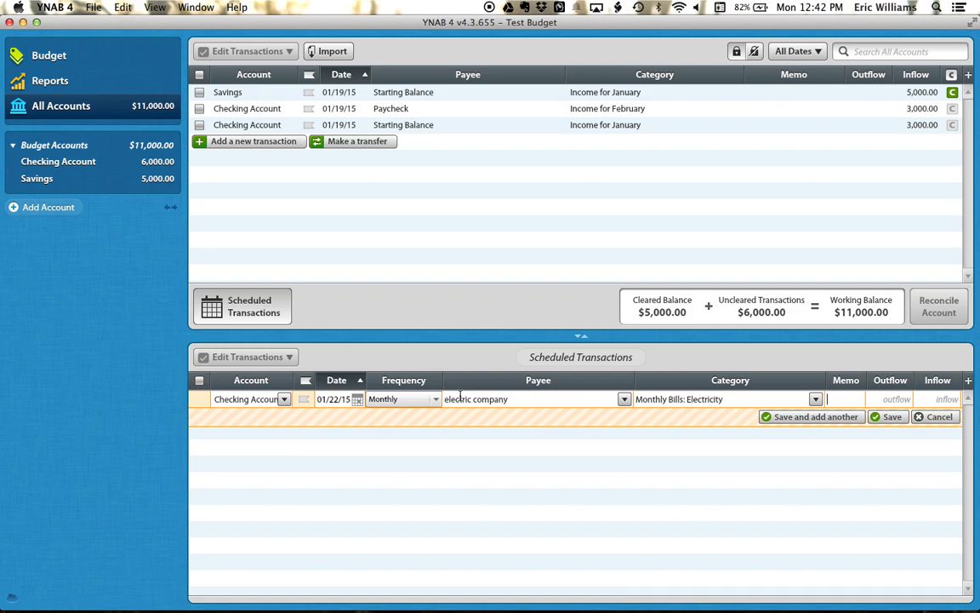
key(Tab)
text(50)
key(Return)
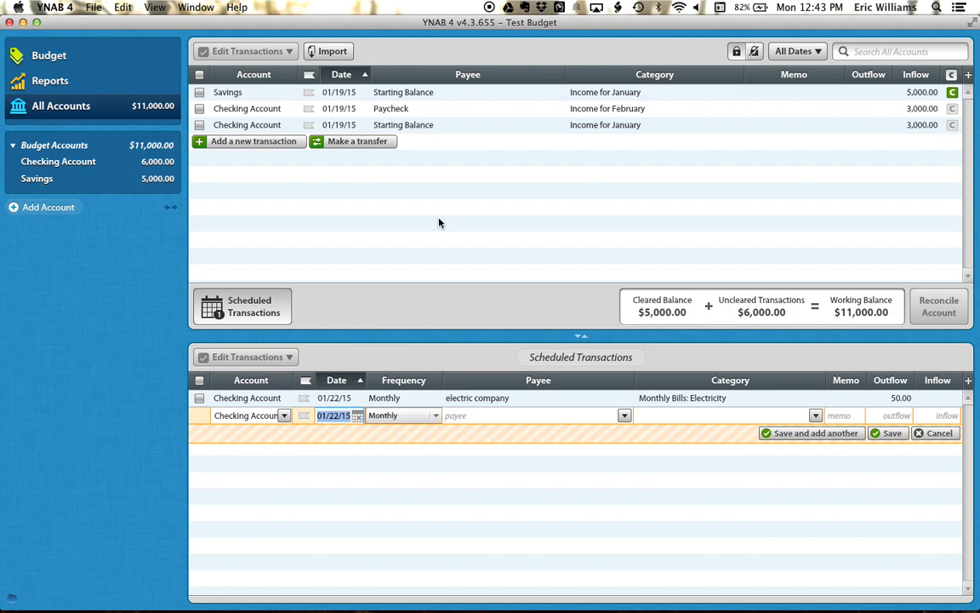
Look through the Income v. Expense and spending reports and return to the budget
click(53, 87)
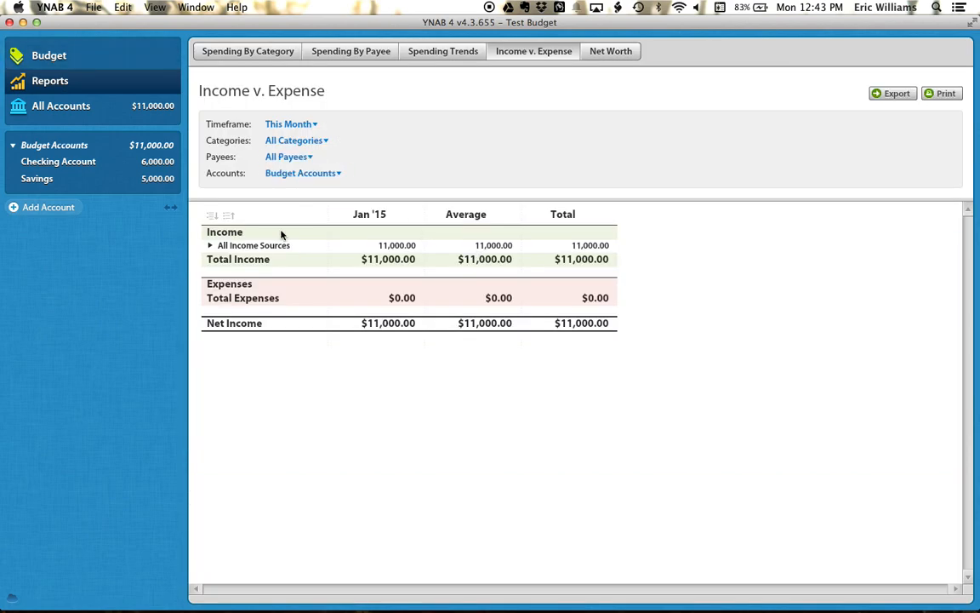
click(255, 54)
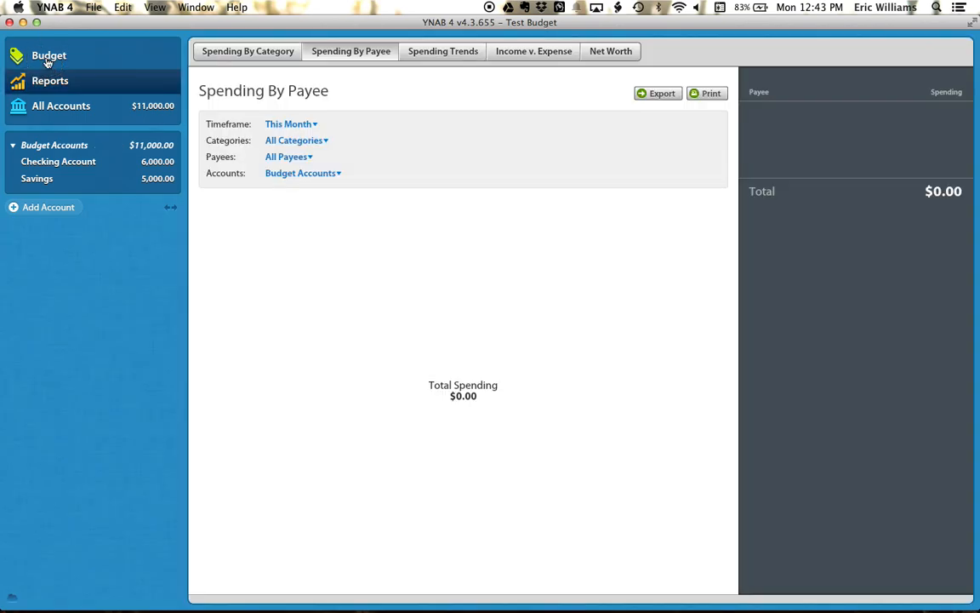
click(46, 60)
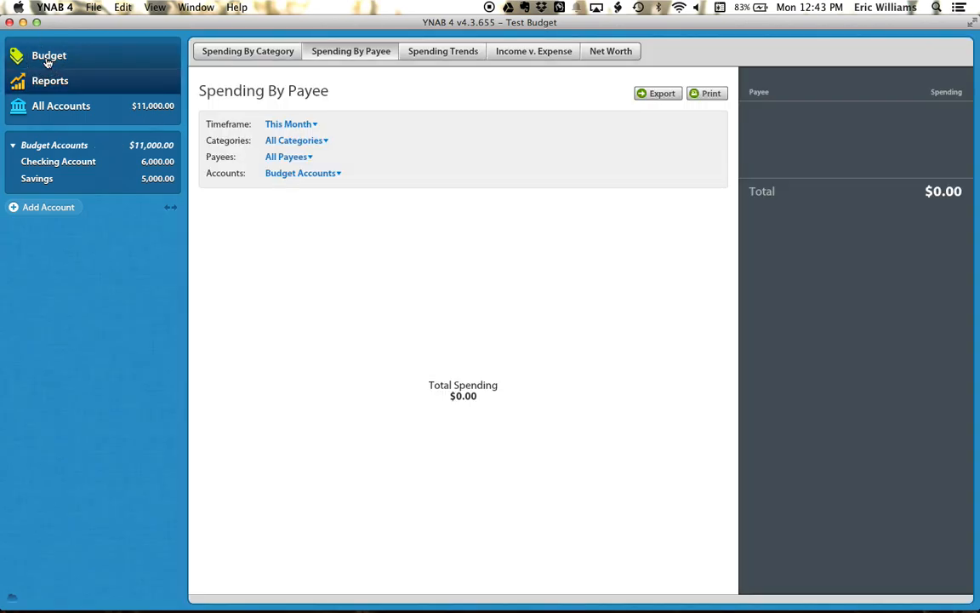